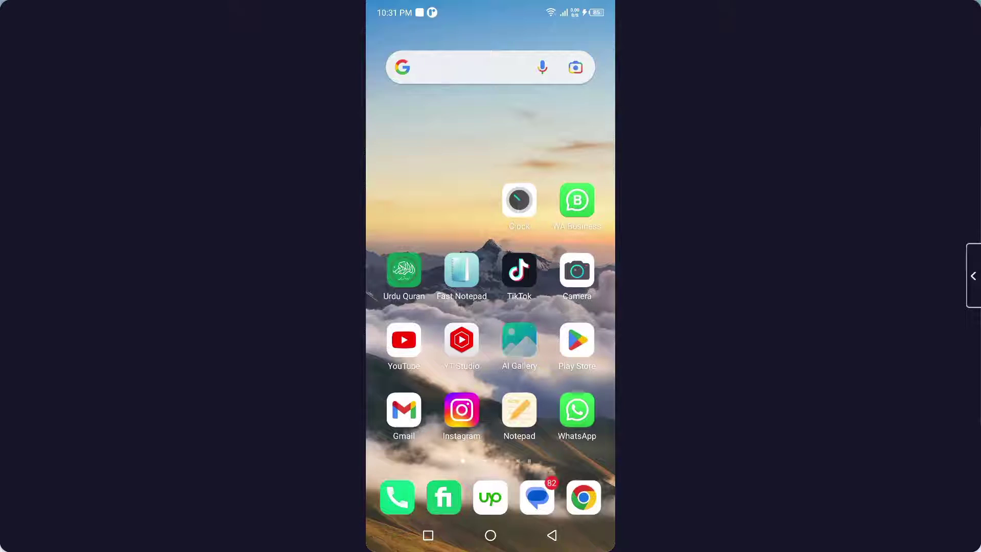
- Check Messenger's store listing for available updates, then return to the home screen
{"action": "left_click_drag", "start_coordinate": [537, 345], "coordinate": [460, 345]}
{"action": "left_click", "coordinate": [576, 340]}
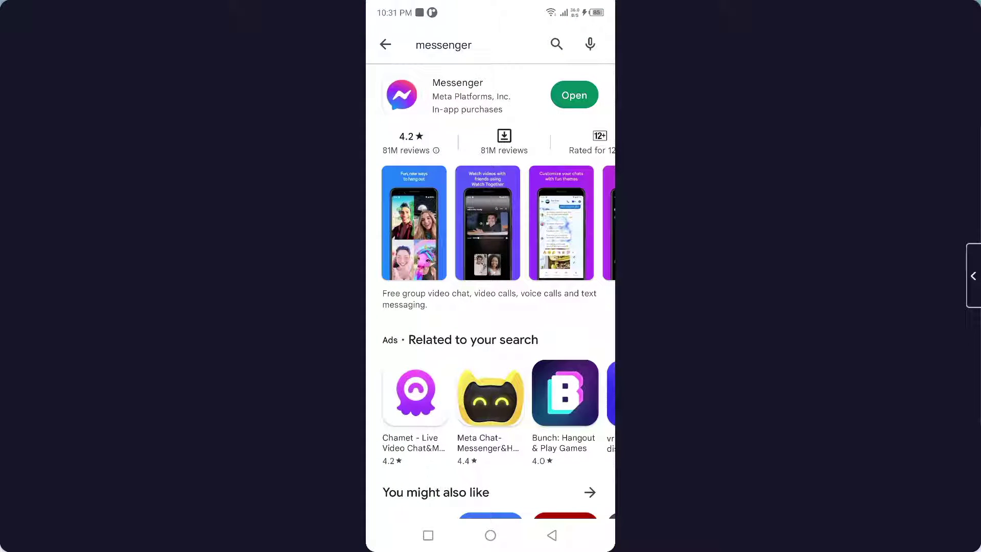
{"action": "left_click", "coordinate": [490, 535]}
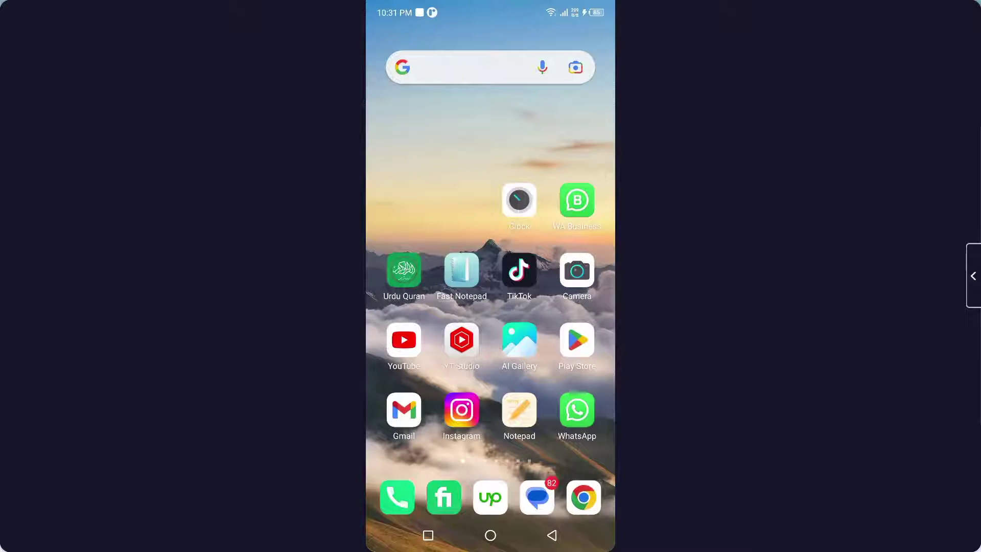
- Find Messenger by searching 'mess' in the Settings app list and view its storage and cache
{"action": "left_click_drag", "start_coordinate": [491, 8], "coordinate": [491, 384]}
{"action": "left_click", "coordinate": [588, 93]}
{"action": "scroll", "coordinate": [491, 307], "scroll_direction": "down", "scroll_amount": 4}
{"action": "left_click", "coordinate": [449, 255]}
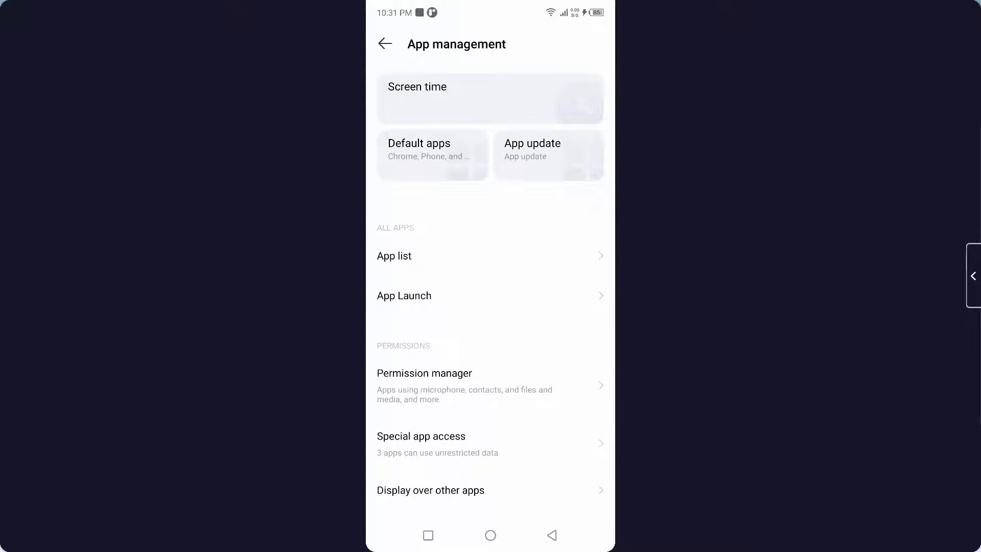
{"action": "left_click", "coordinate": [394, 255]}
{"action": "left_click", "coordinate": [503, 75]}
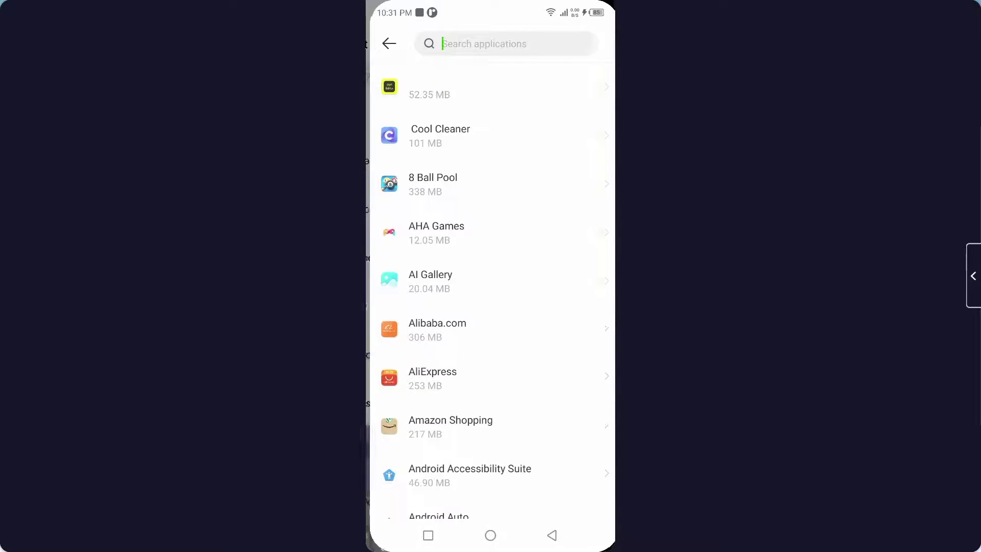
{"action": "type", "text": "mess"}
{"action": "left_click", "coordinate": [491, 135]}
{"action": "left_click", "coordinate": [491, 286]}
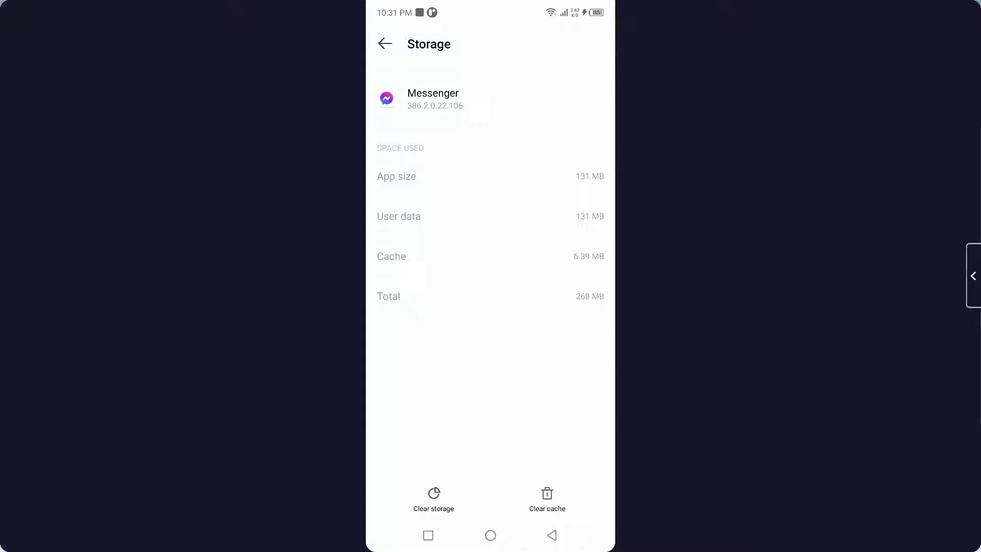
- Set Messenger's location permission to 'Allow only while using the app' and go home to find Facebook
{"action": "left_click", "coordinate": [553, 535]}
{"action": "left_click", "coordinate": [490, 215]}
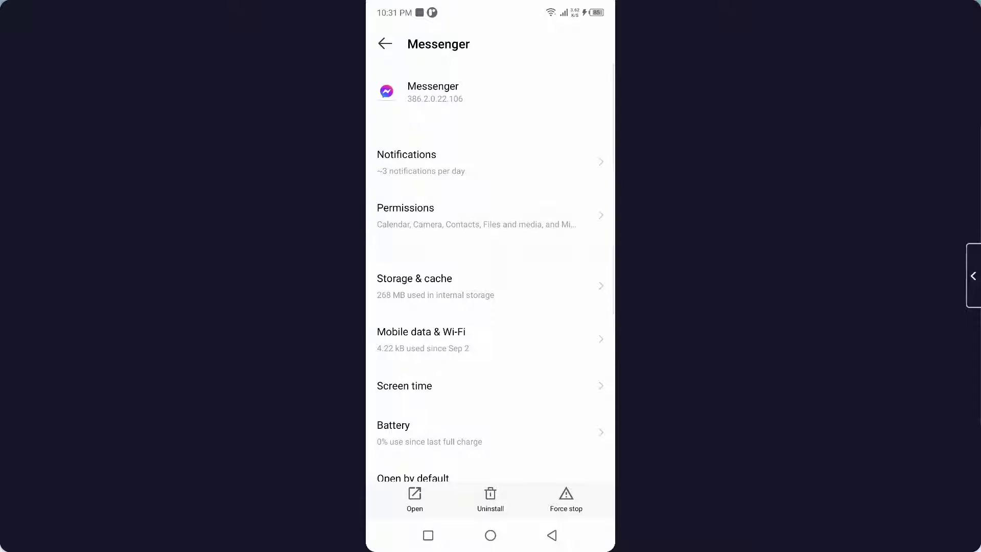
{"action": "left_click", "coordinate": [491, 446]}
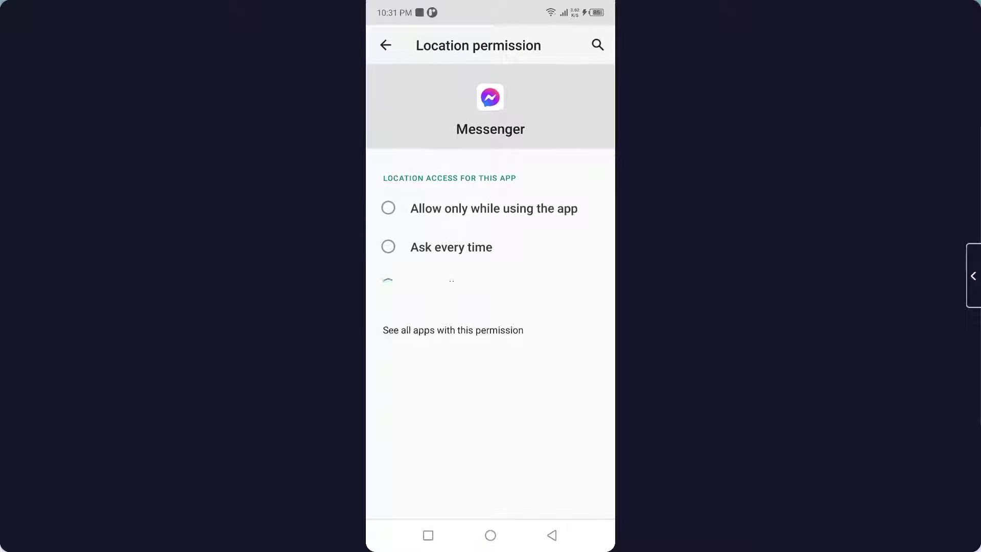
{"action": "left_click", "coordinate": [494, 208]}
{"action": "left_click", "coordinate": [552, 535]}
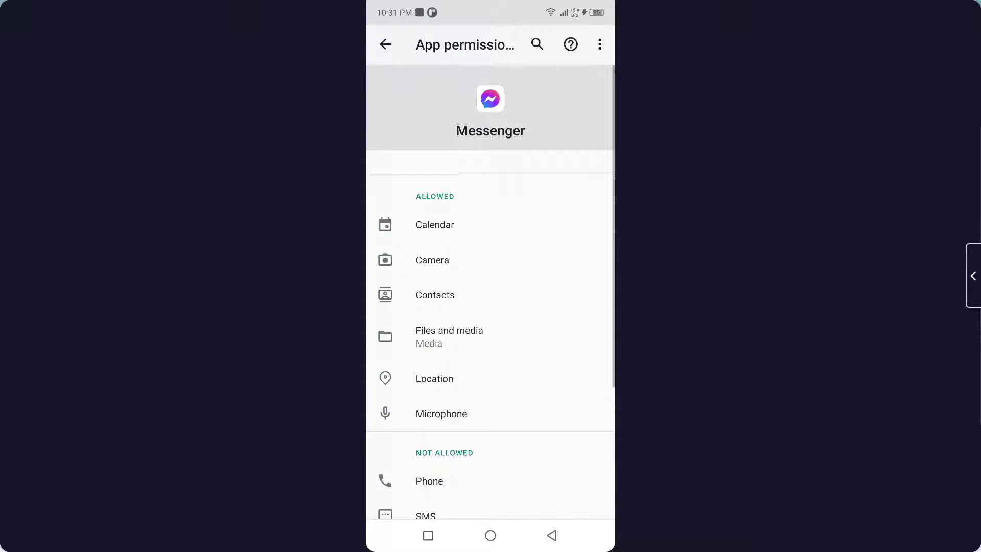
{"action": "left_click", "coordinate": [491, 535]}
{"action": "left_click_drag", "start_coordinate": [575, 276], "coordinate": [399, 277]}
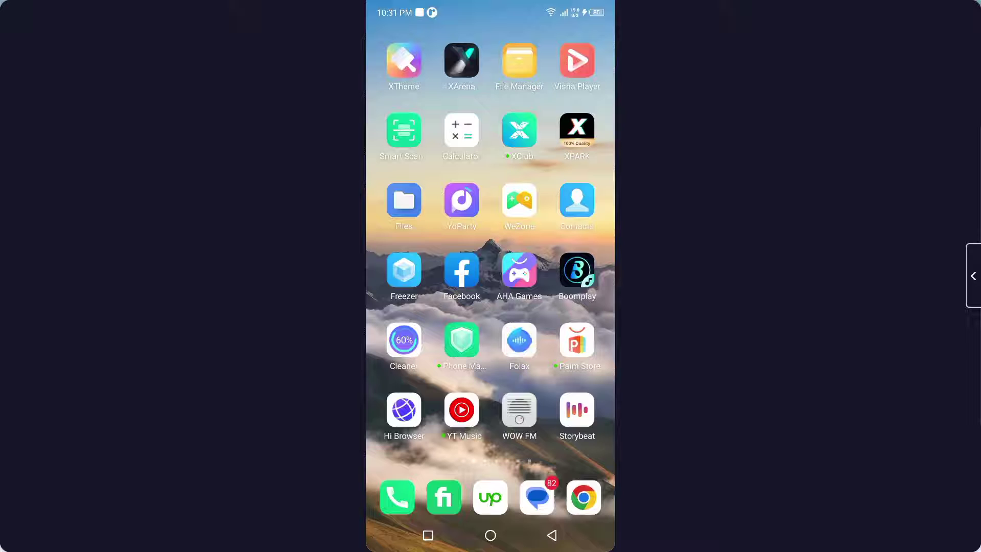
- Message the seller of the 'Samsung s10 doted 8/128' listing from Facebook Marketplace
{"action": "left_click", "coordinate": [462, 272]}
{"action": "left_click", "coordinate": [511, 77]}
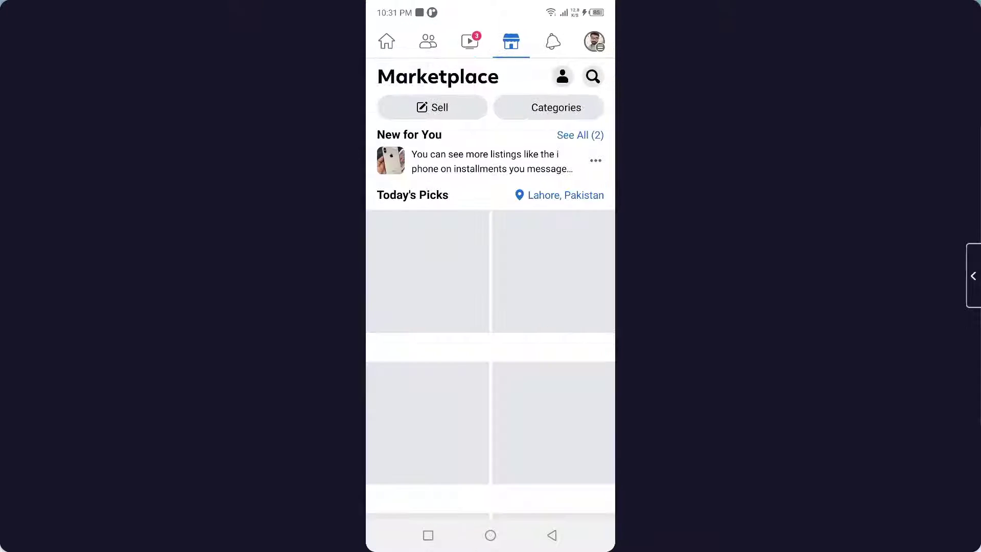
{"action": "left_click", "coordinate": [427, 272]}
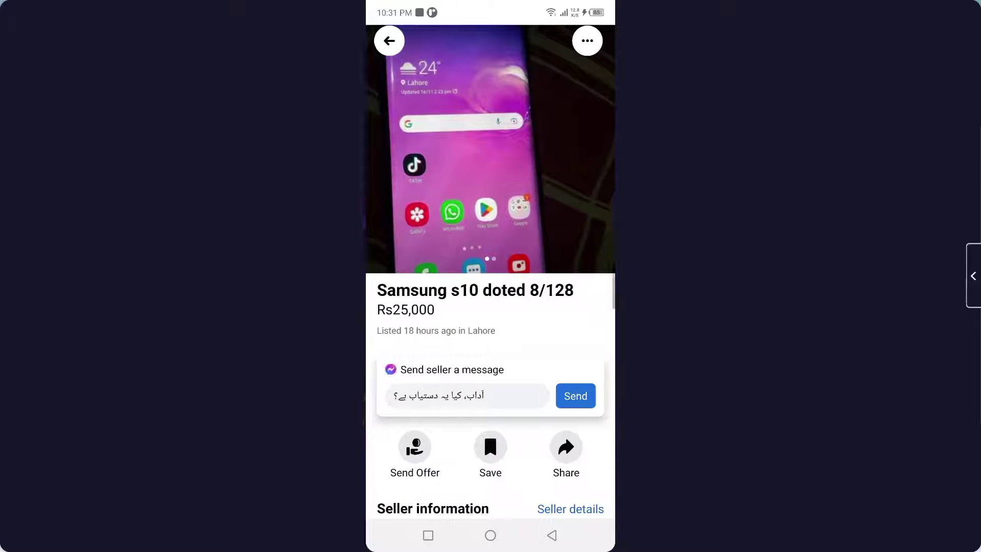
- Confirm the Samsung s10 listing conversation appears in Messenger, then return home
{"action": "left_click", "coordinate": [491, 536]}
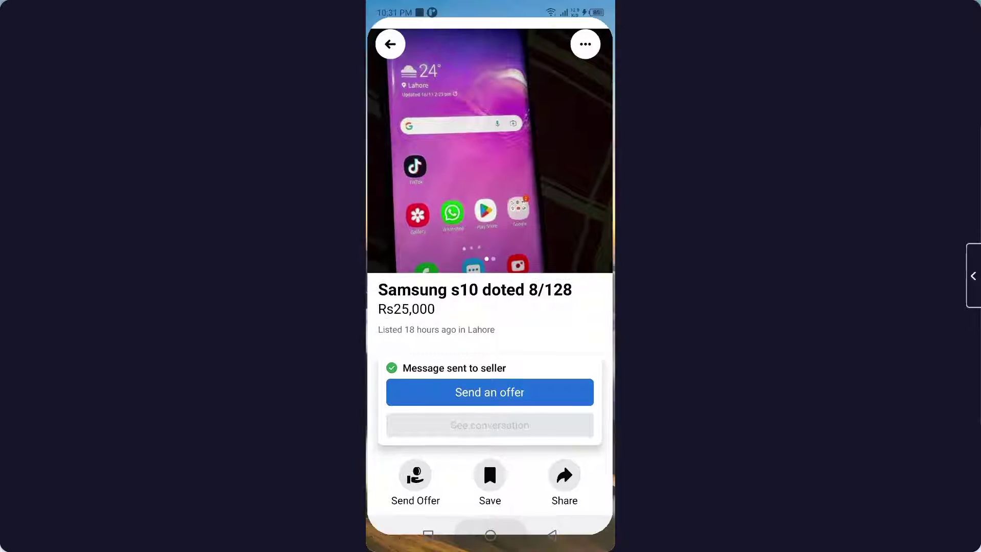
{"action": "mouse_move", "coordinate": [583, 276]}
{"action": "left_mouse_down"}
{"action": "mouse_move", "coordinate": [400, 276]}
{"action": "mouse_move", "coordinate": [583, 276]}
{"action": "left_mouse_up"}
{"action": "left_click", "coordinate": [576, 407]}
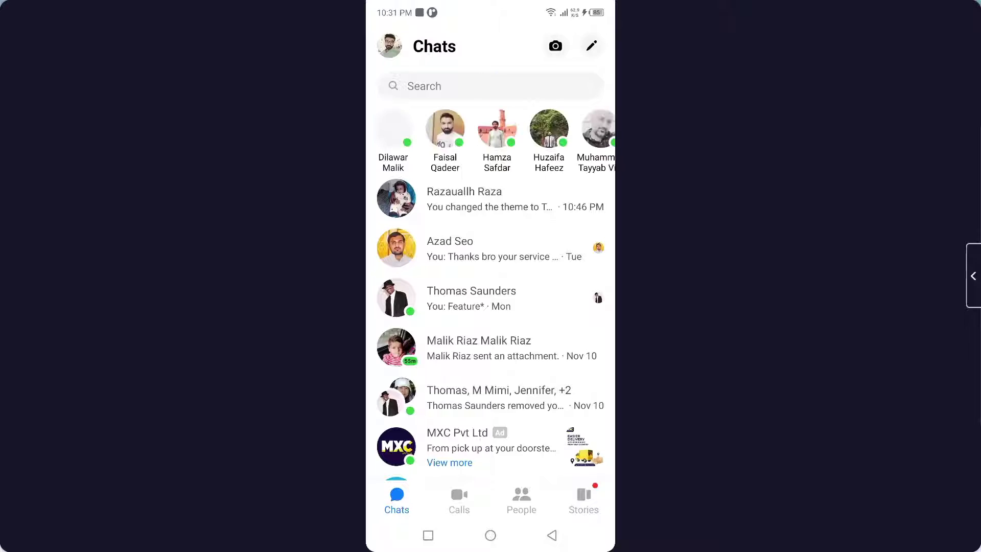
{"action": "left_click", "coordinate": [491, 198]}
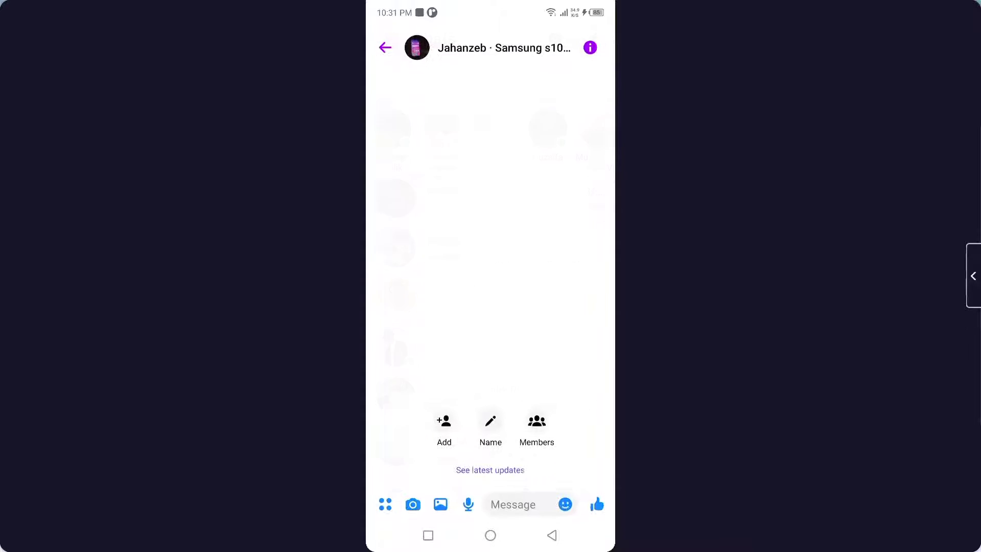
{"action": "left_click", "coordinate": [553, 535]}
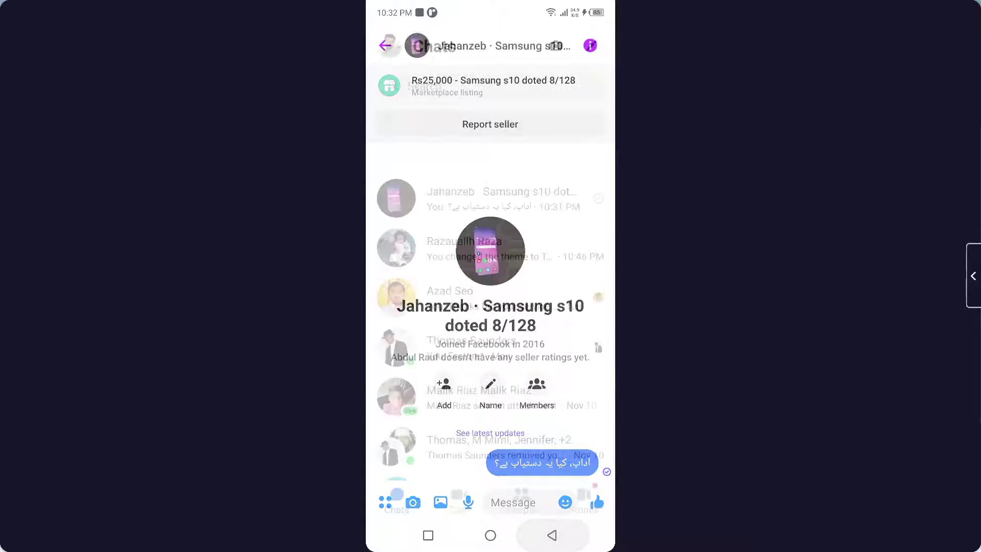
{"action": "left_click", "coordinate": [491, 536]}
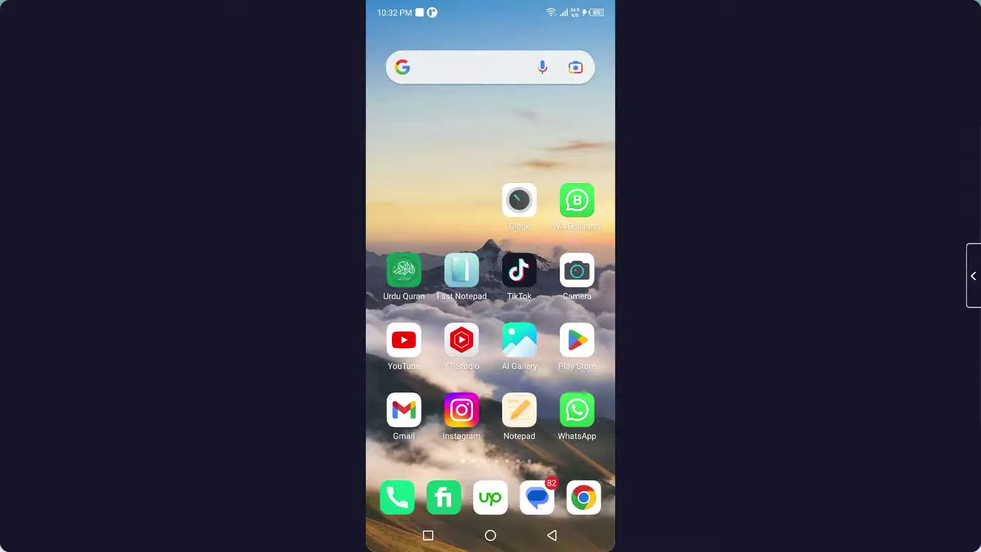